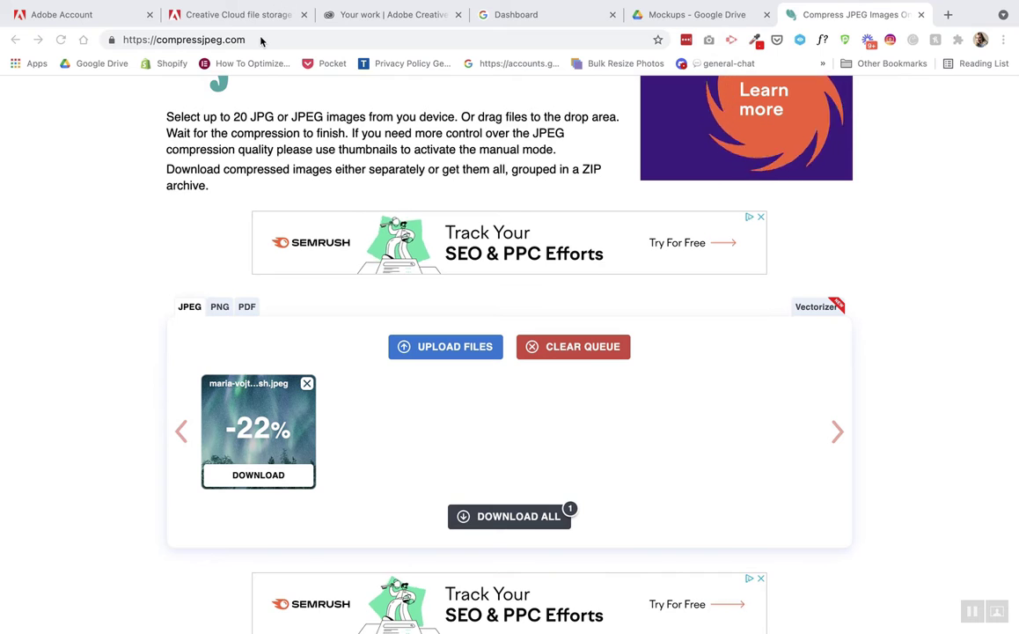
# Step: Check the aurora image in Photoshop, then return to the compression site in the browser
pyautogui.scroll(1, 64, 229)
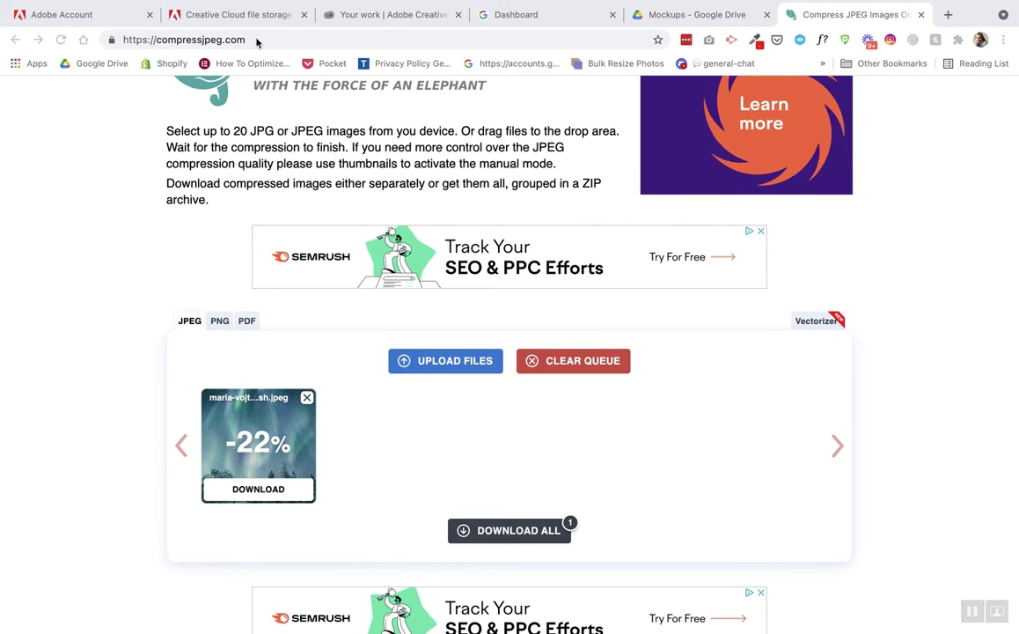
pyautogui.moveTo(436, 606)
pyautogui.click(827, 605)
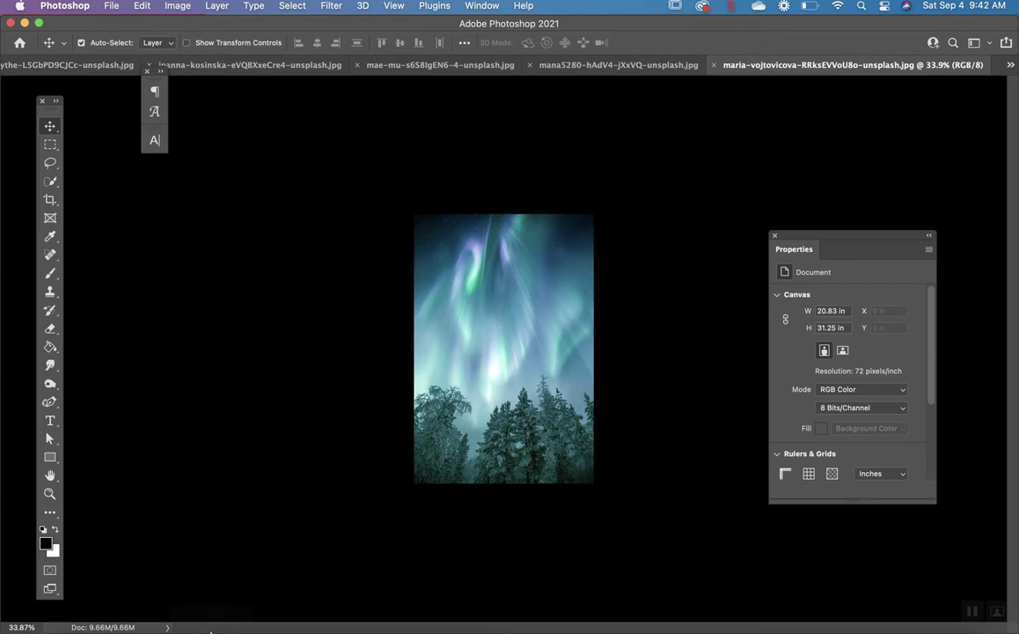
pyautogui.moveTo(170, 614)
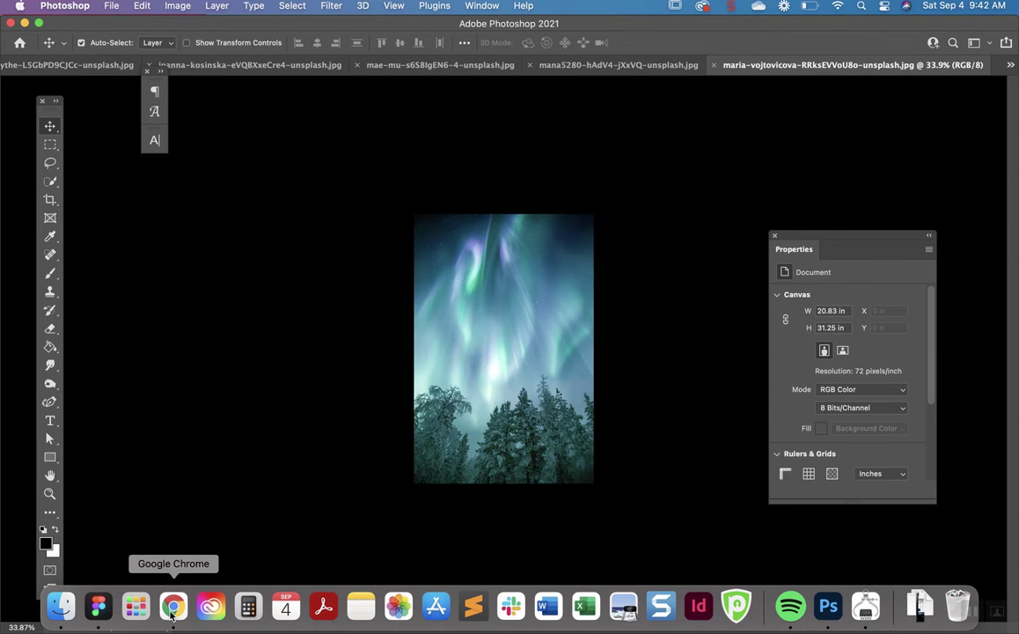
pyautogui.click(172, 608)
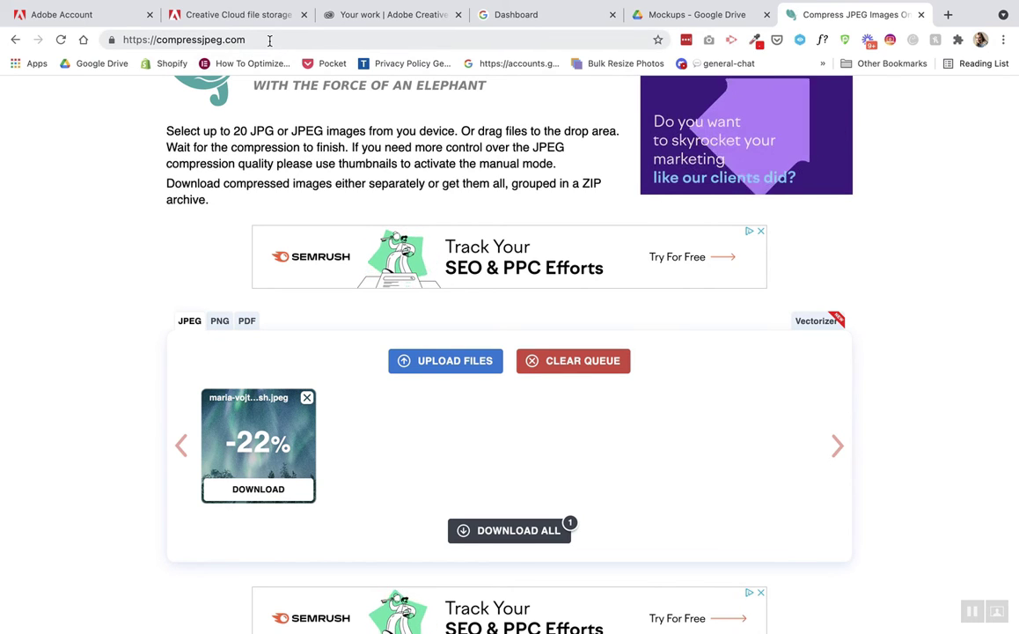
# Step: Save the compressed aurora photo download into the Analogous folder
pyautogui.click(259, 491)
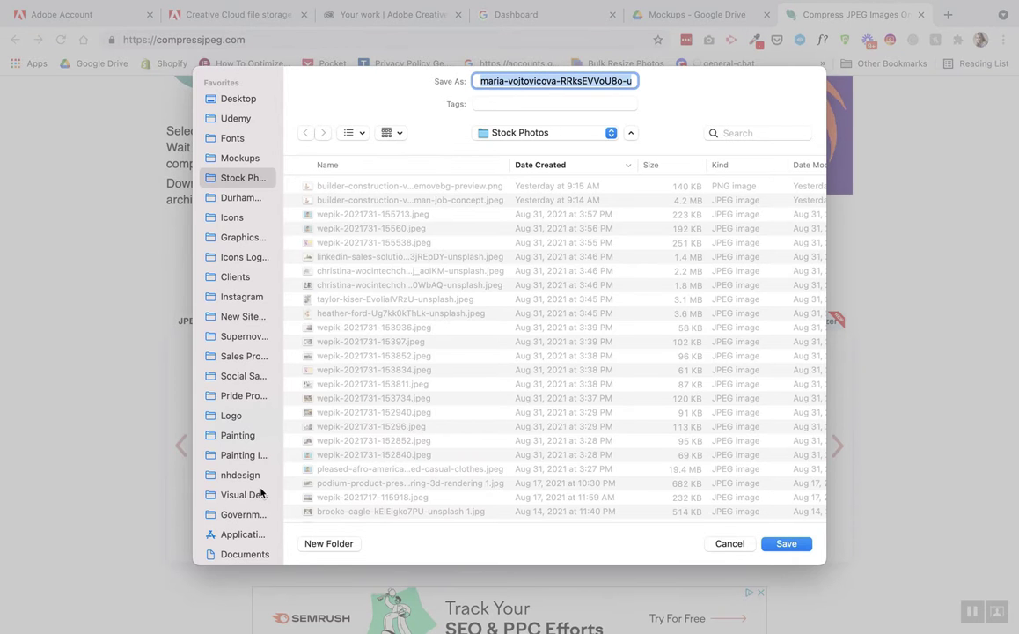
pyautogui.click(511, 132)
pyautogui.click(522, 271)
pyautogui.press('Return')
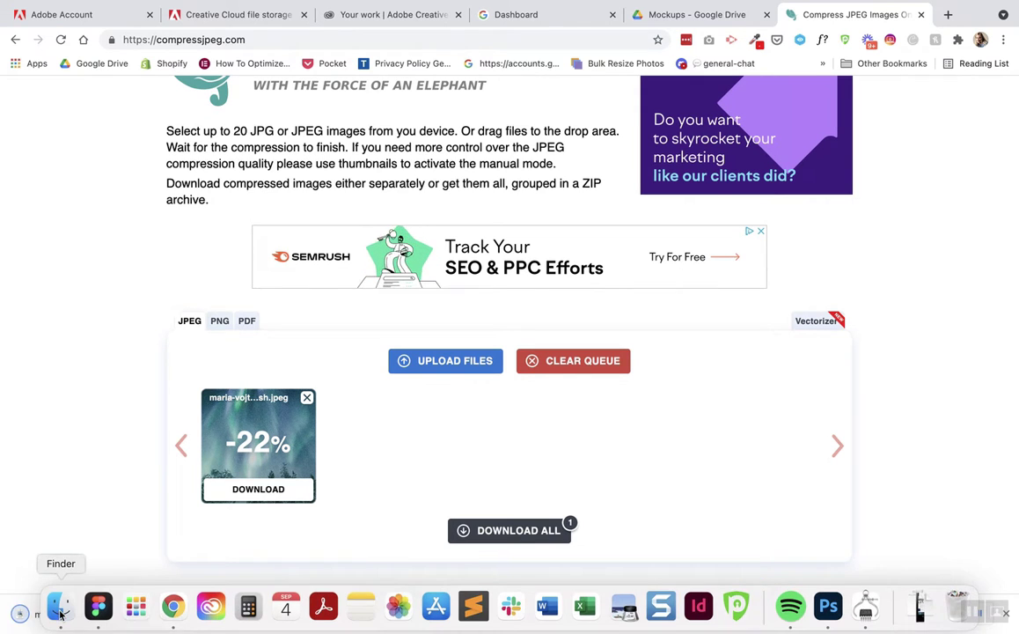
pyautogui.click(27, 607)
# Step: Compare the original aurora photo's size and dimensions with its -min copy, then return to Photoshop
pyautogui.click(489, 96)
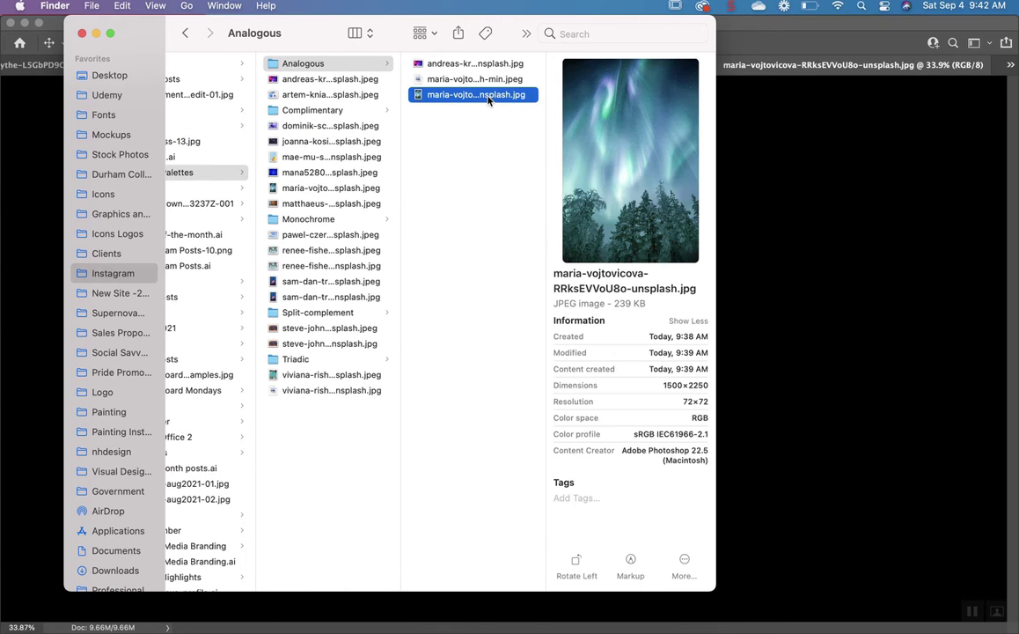
pyautogui.click(486, 80)
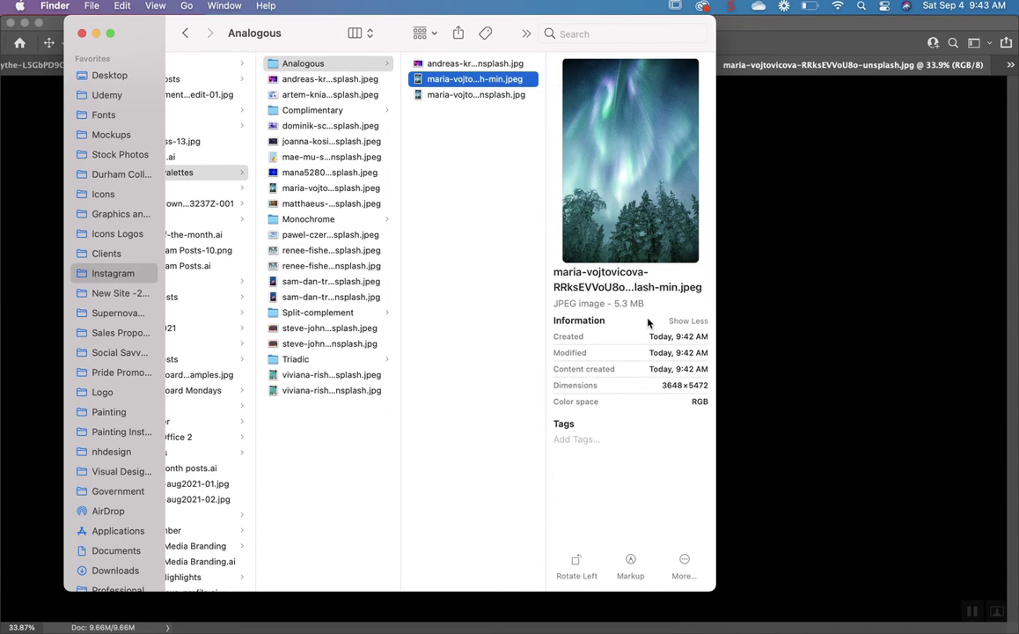
pyautogui.press('super+Tab')
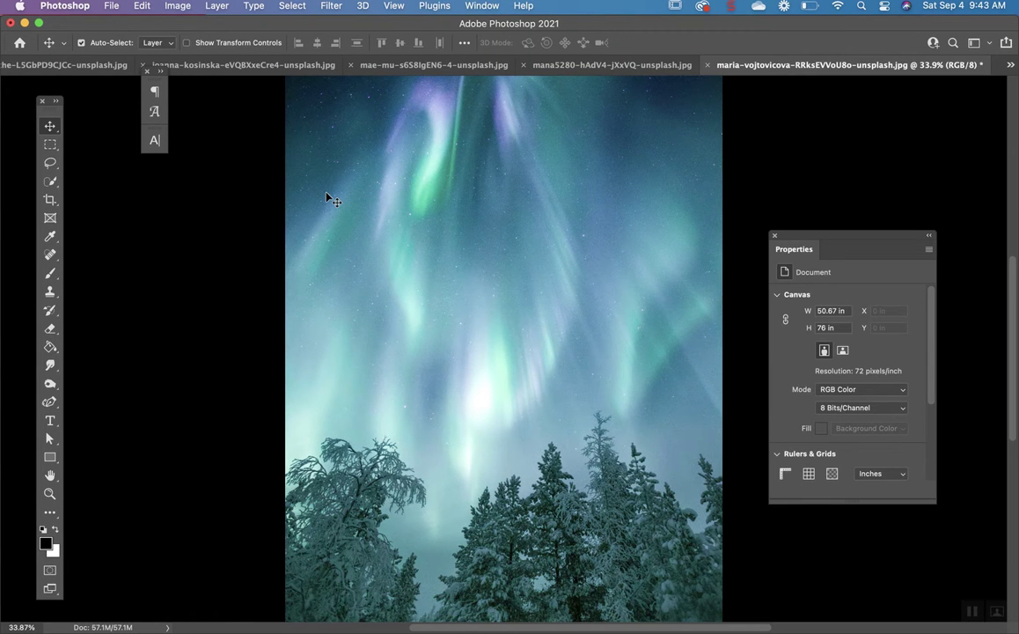
pyautogui.click(112, 6)
pyautogui.click(125, 160)
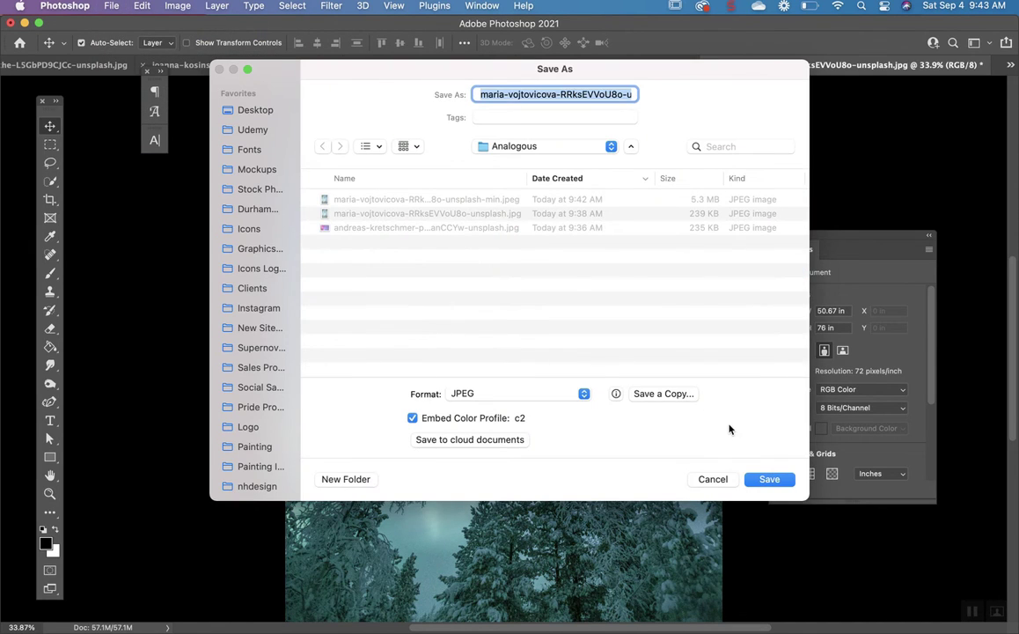
pyautogui.press('Right')
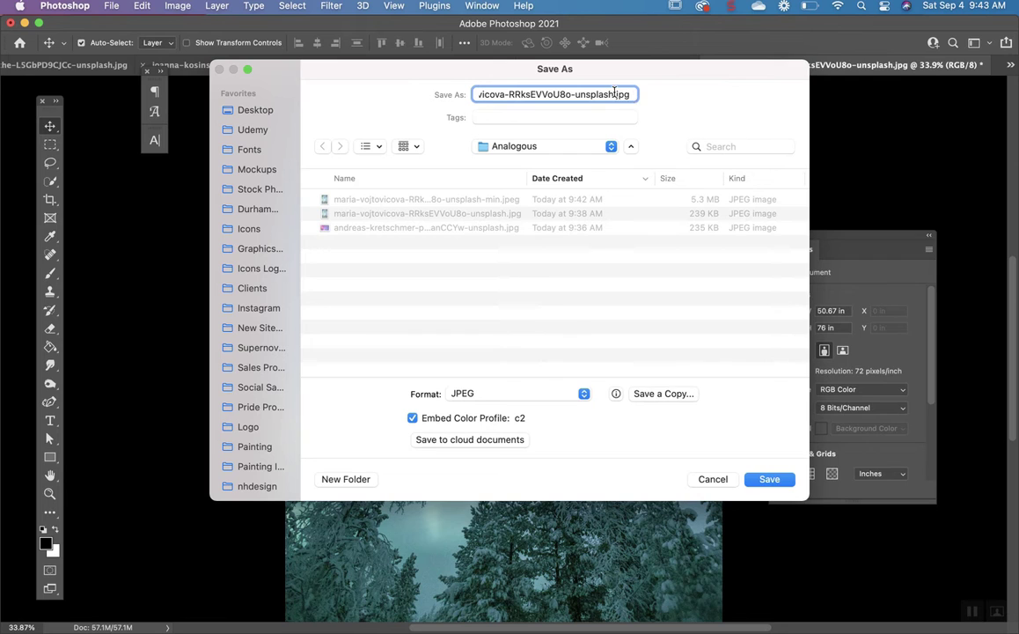
pyautogui.press('BackSpace')
pyautogui.press('BackSpace')
pyautogui.press('BackSpace')
pyautogui.press('BackSpace')
pyautogui.write('min')
pyautogui.press('Return')
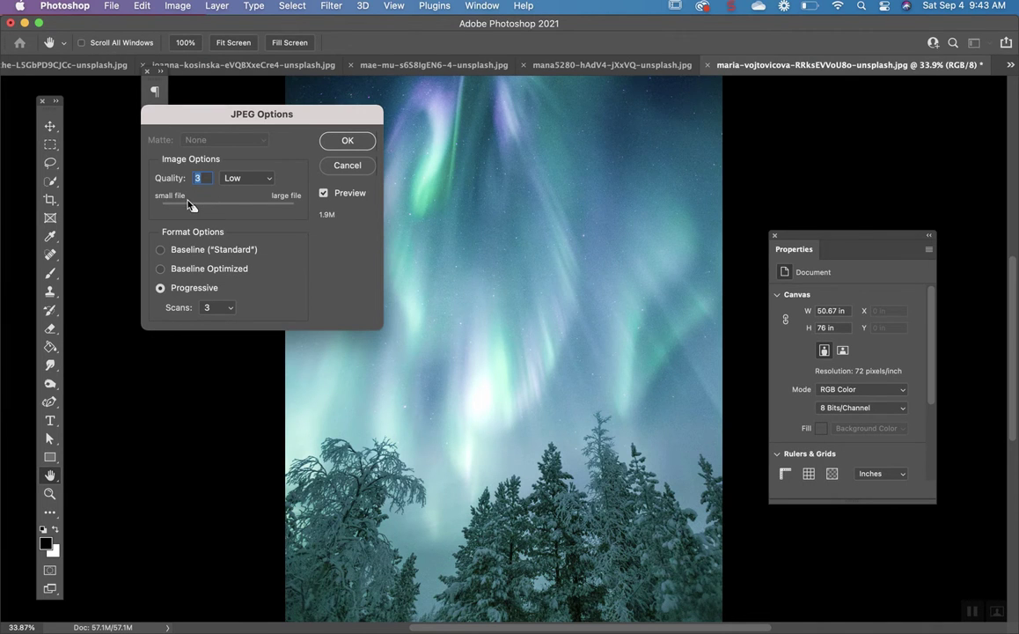
pyautogui.moveTo(194, 209); pyautogui.dragTo(288, 210)
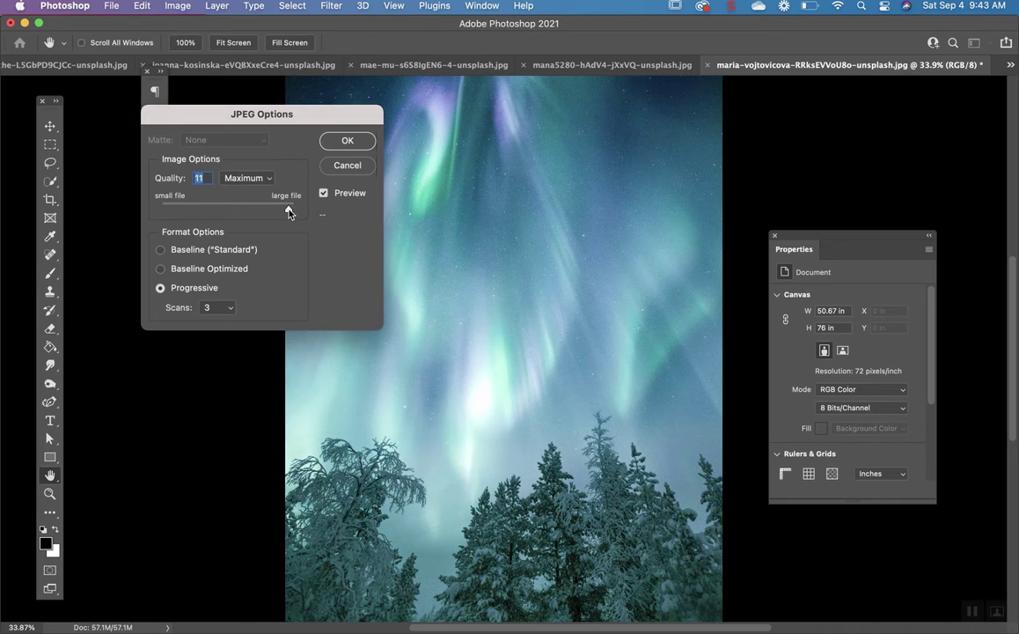
pyautogui.click(170, 210)
pyautogui.moveTo(170, 210); pyautogui.dragTo(172, 211)
pyautogui.click(330, 170)
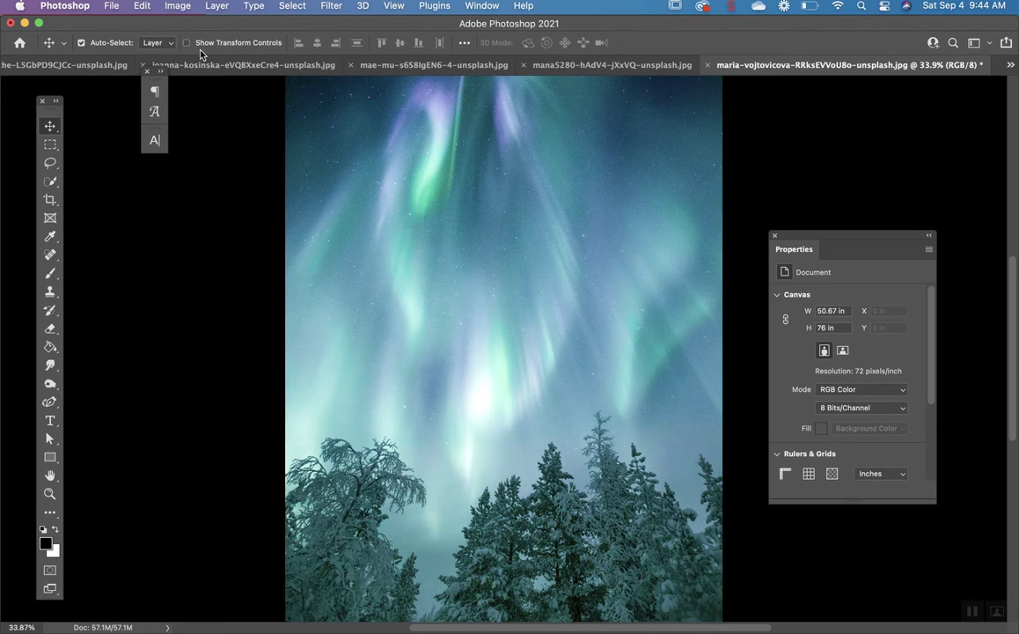
# Step: Set the aurora image width to 2000 px in Image Size, giving 2000 × 3000 px
pyautogui.click(179, 7)
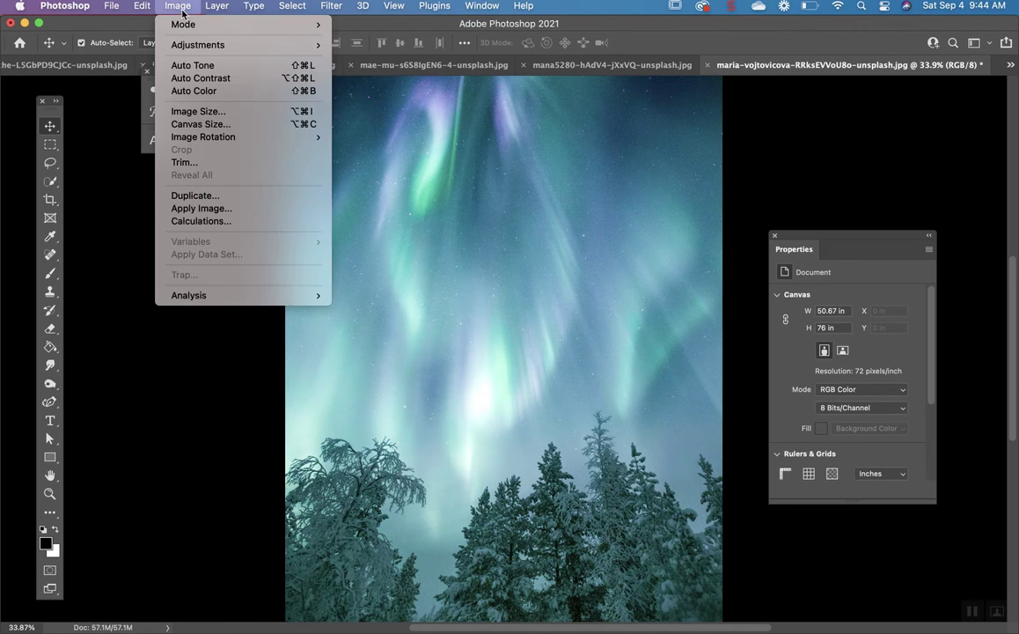
pyautogui.click(176, 111)
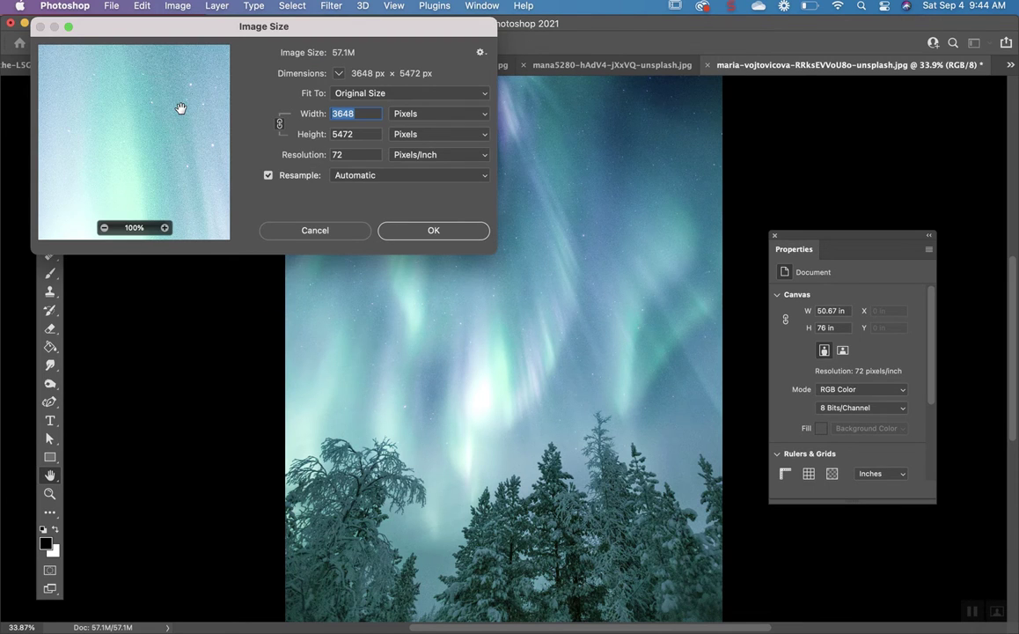
pyautogui.write('1800')
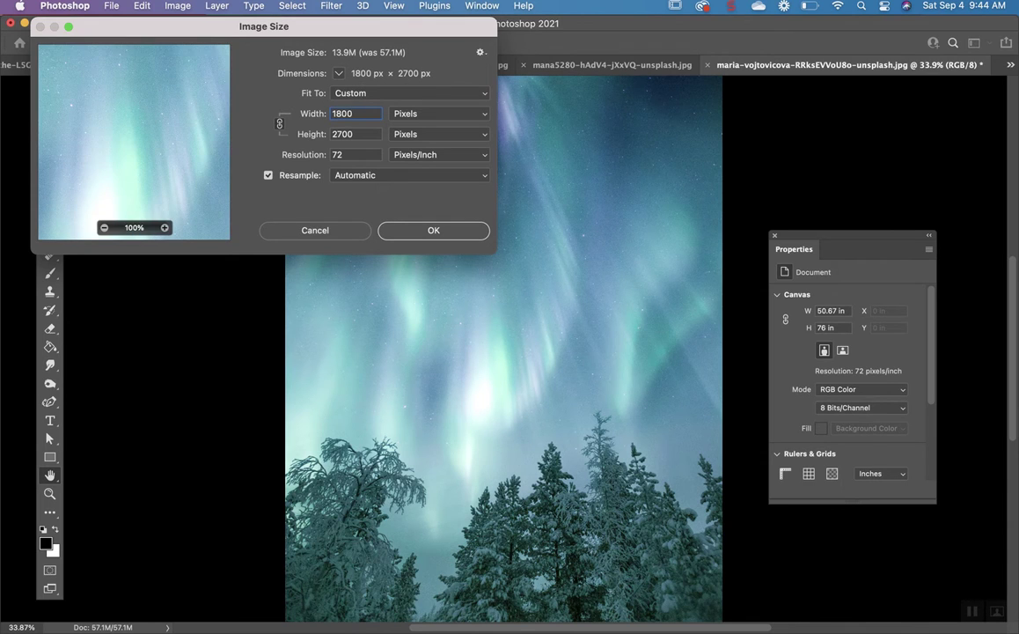
pyautogui.press('BackSpace')
pyautogui.press('BackSpace')
pyautogui.press('BackSpace')
pyautogui.press('BackSpace')
pyautogui.write('2000')
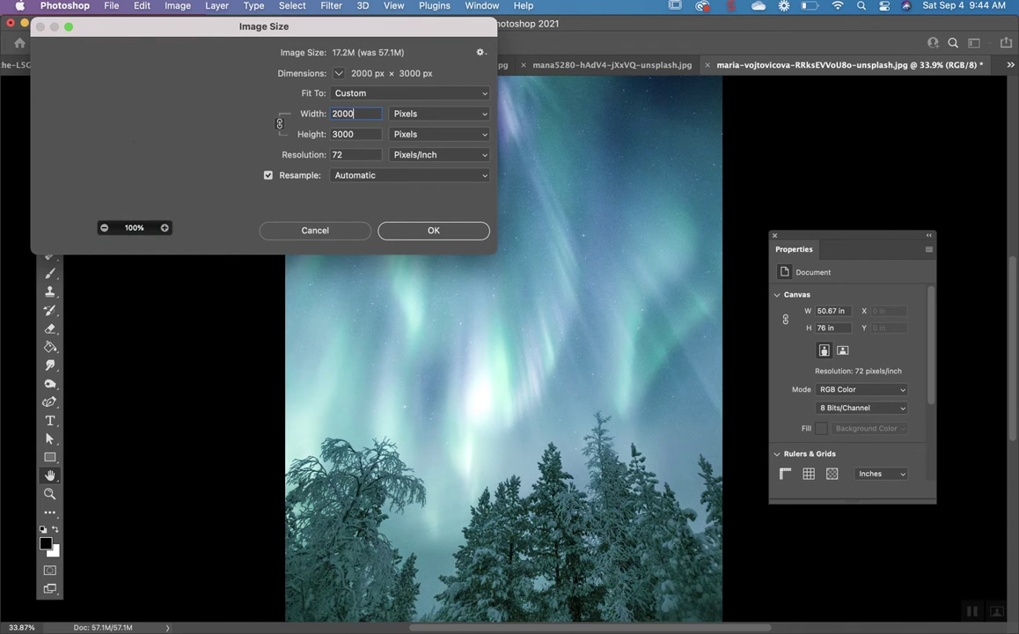
pyautogui.click(428, 234)
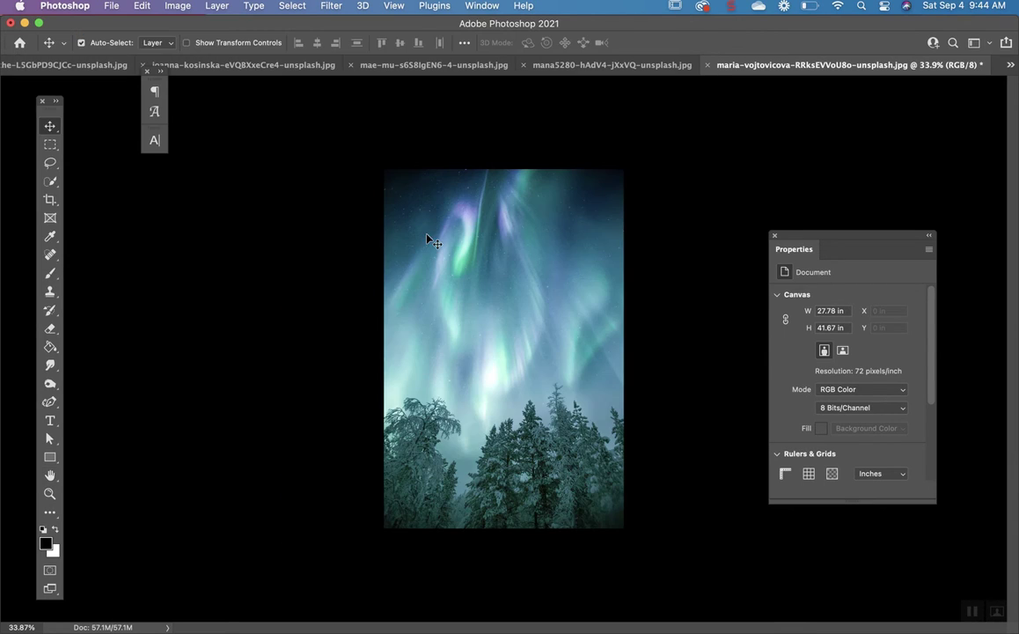
pyautogui.click(111, 7)
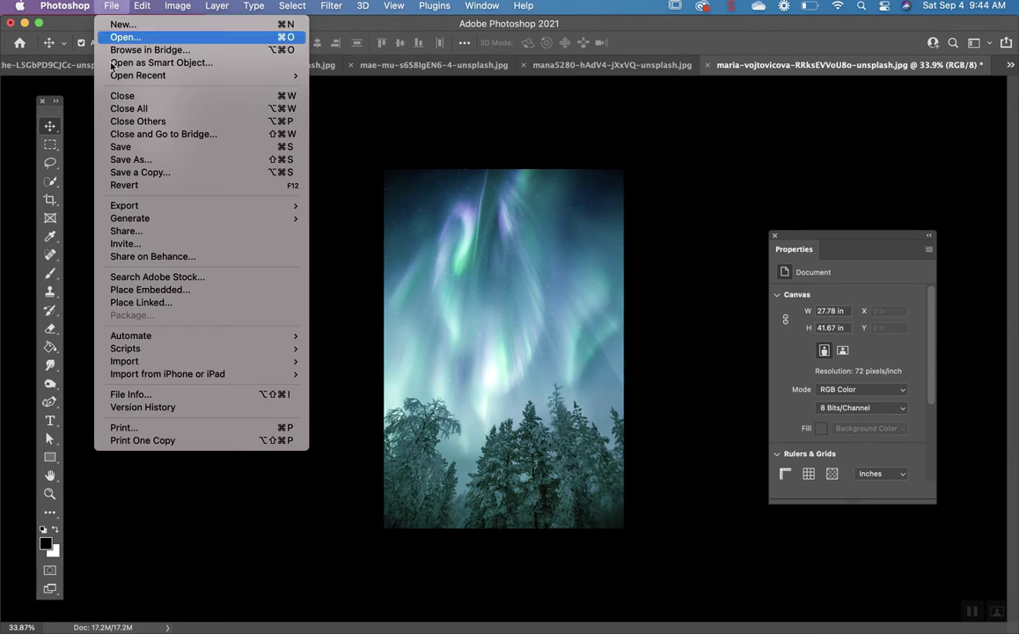
# Step: Save a copy with 'min' replacing .jpg in the name, at JPEG Quality 1 (about 238.5K)
pyautogui.click(141, 157)
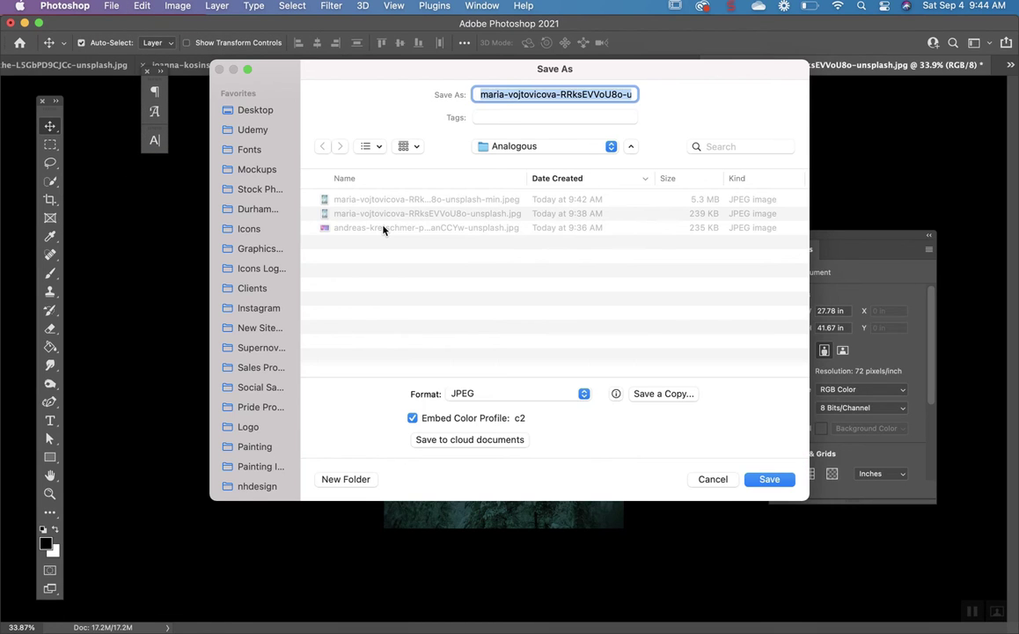
pyautogui.press('Right')
pyautogui.press('BackSpace')
pyautogui.press('BackSpace')
pyautogui.press('BackSpace')
pyautogui.press('BackSpace')
pyautogui.write('min')
pyautogui.press('Return')
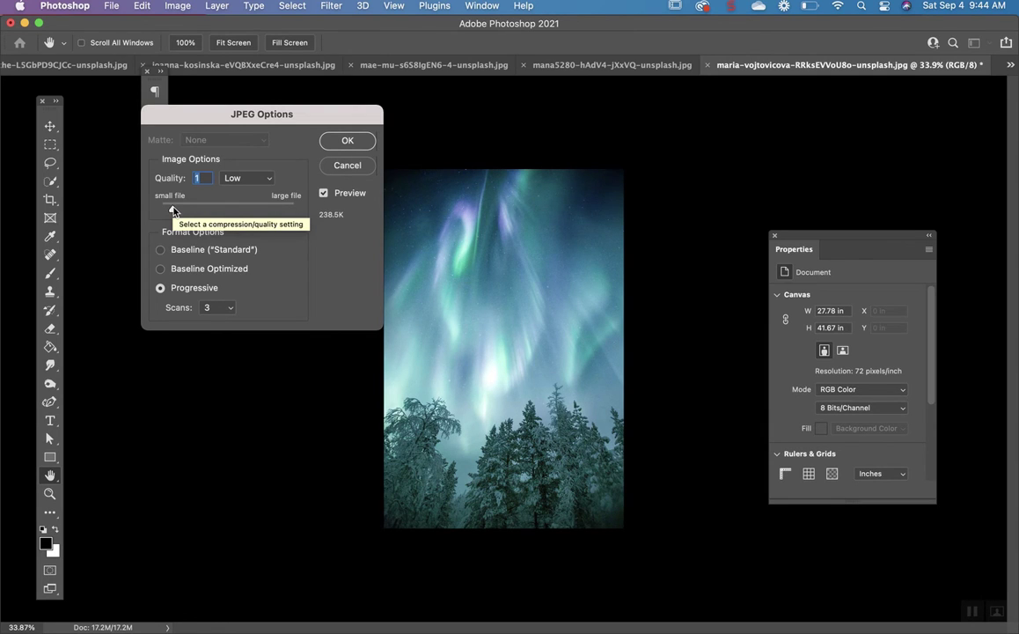
pyautogui.click(353, 142)
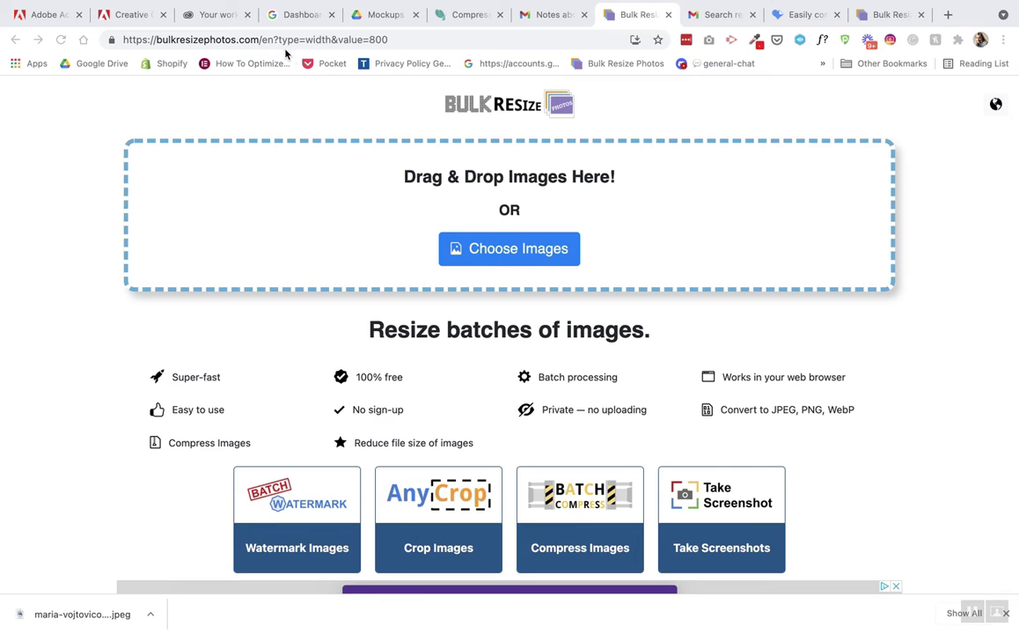
pyautogui.click(263, 103)
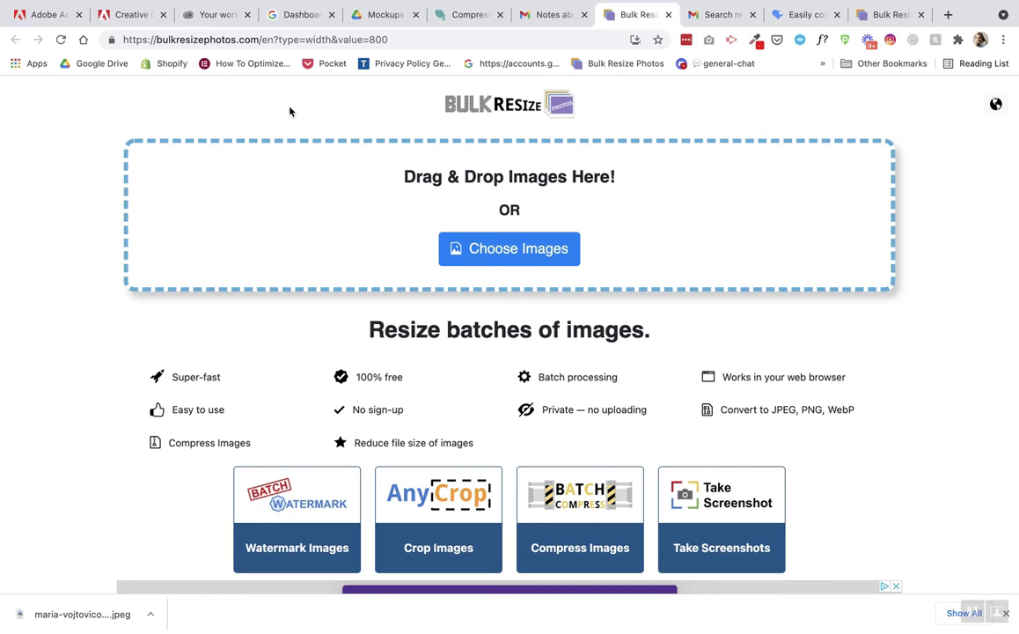
# Step: Load the six Color Palettes photos, dominik through matthaeus, into BulkResizePhotos
pyautogui.click(491, 247)
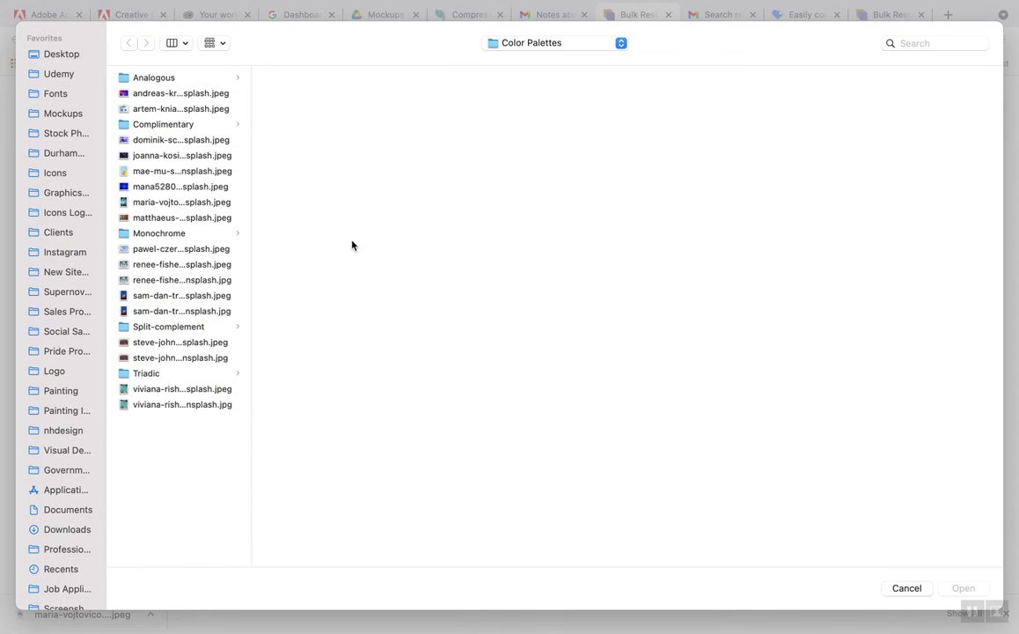
pyautogui.click(164, 139)
pyautogui.keyDown('shift'); pyautogui.click(179, 217); pyautogui.keyUp('shift')
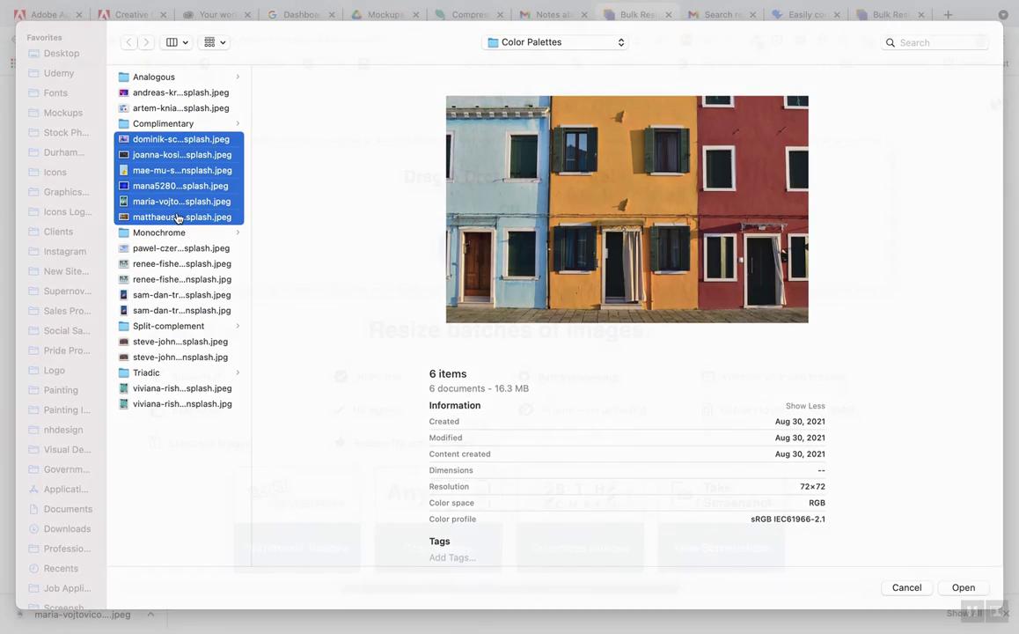
pyautogui.press('Return')
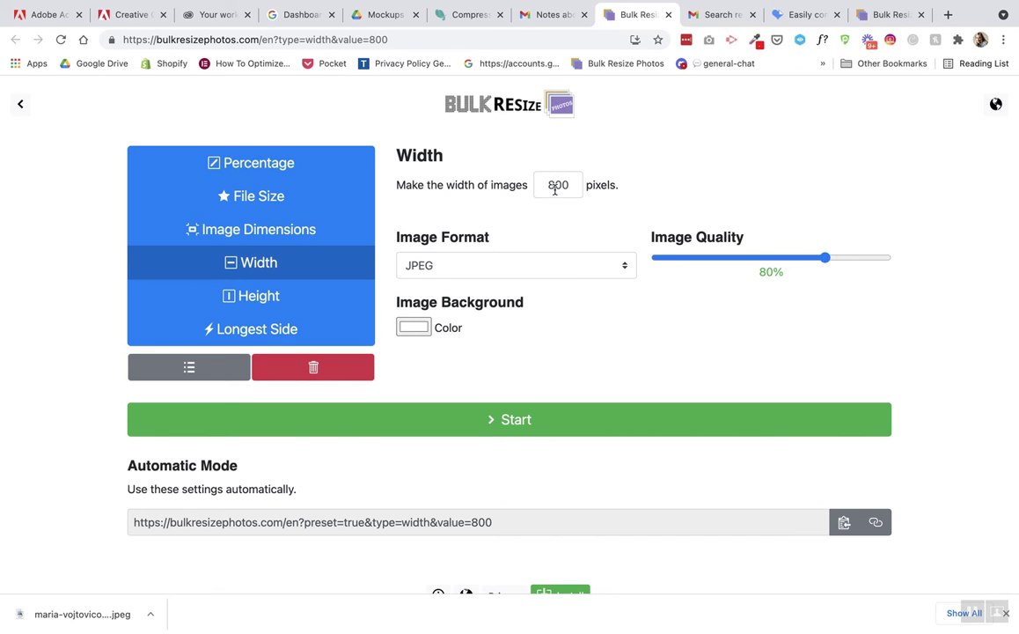
# Step: Keep JPEG output and resize by exact Image Dimensions of 800 × 600 with padding
pyautogui.click(488, 264)
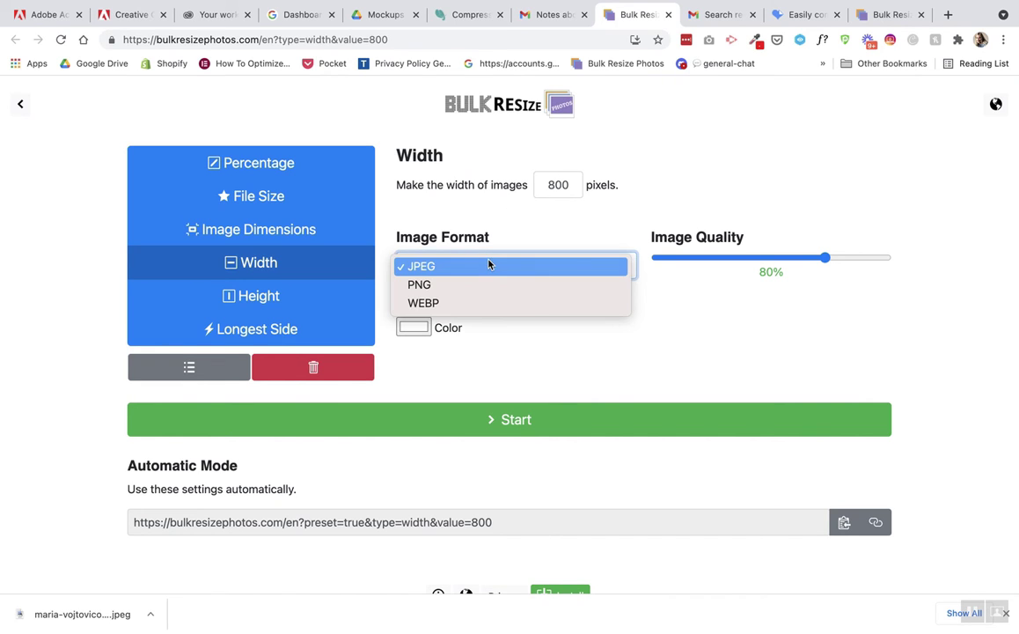
pyautogui.click(584, 232)
pyautogui.click(323, 232)
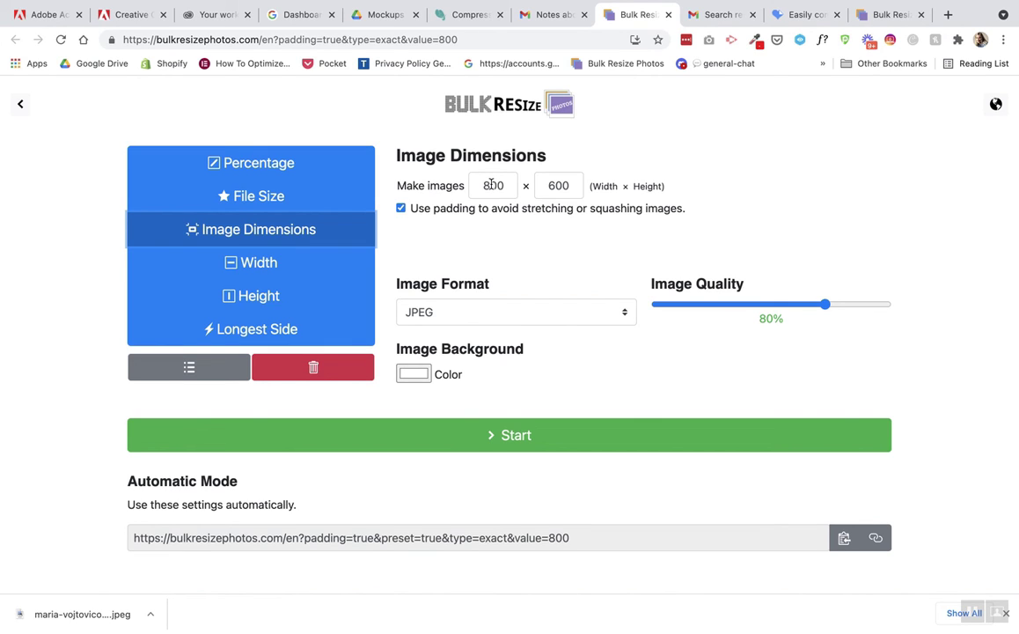
# Step: Switch to File Size mode and set the target to 290.0 kB or less
pyautogui.click(270, 197)
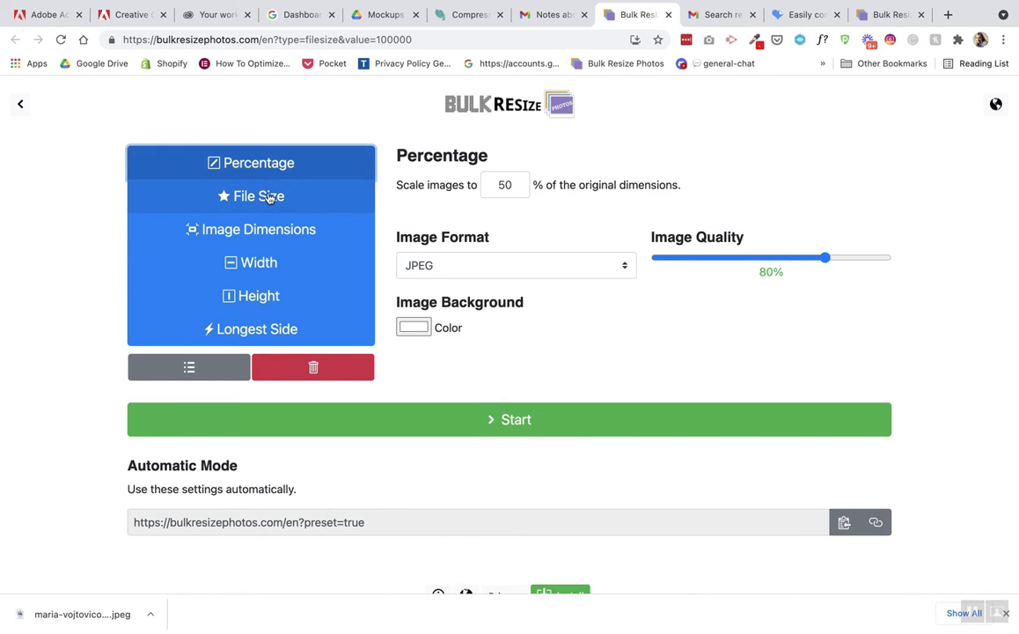
pyautogui.moveTo(446, 207); pyautogui.dragTo(496, 208)
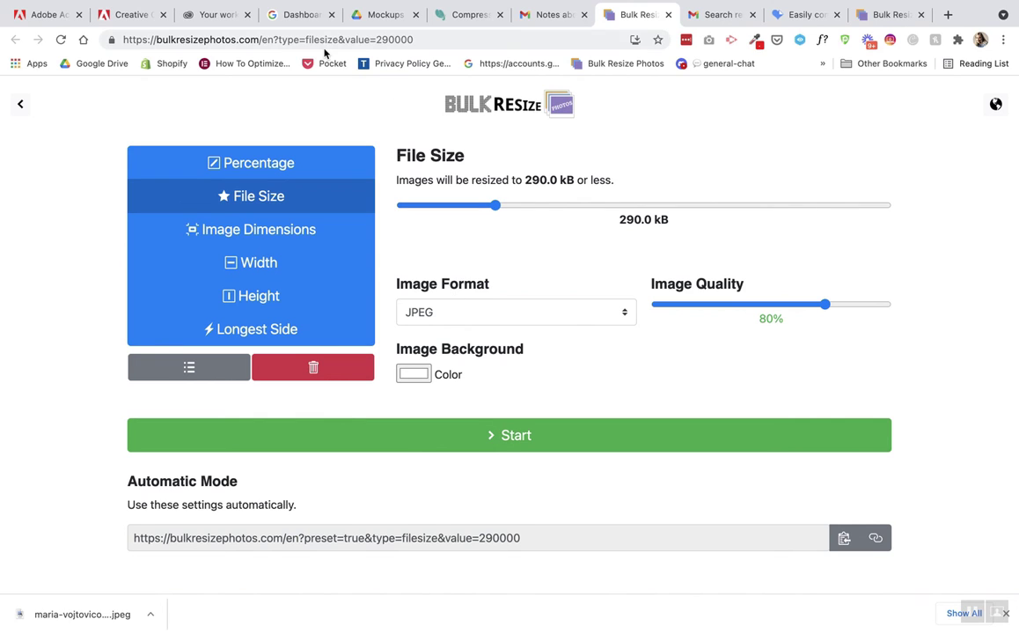